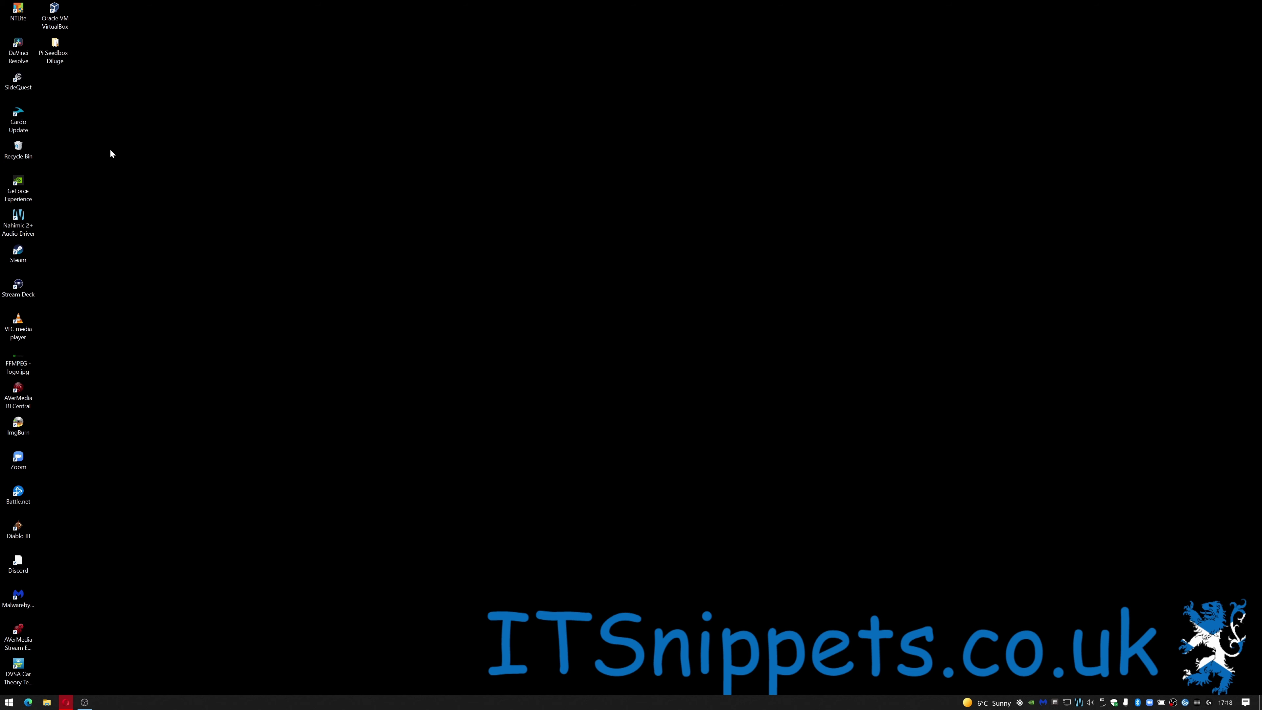
Step: Launch NTLite from its shortcut on the Windows desktop
{"action": "left_click", "coordinate": [20, 15]}
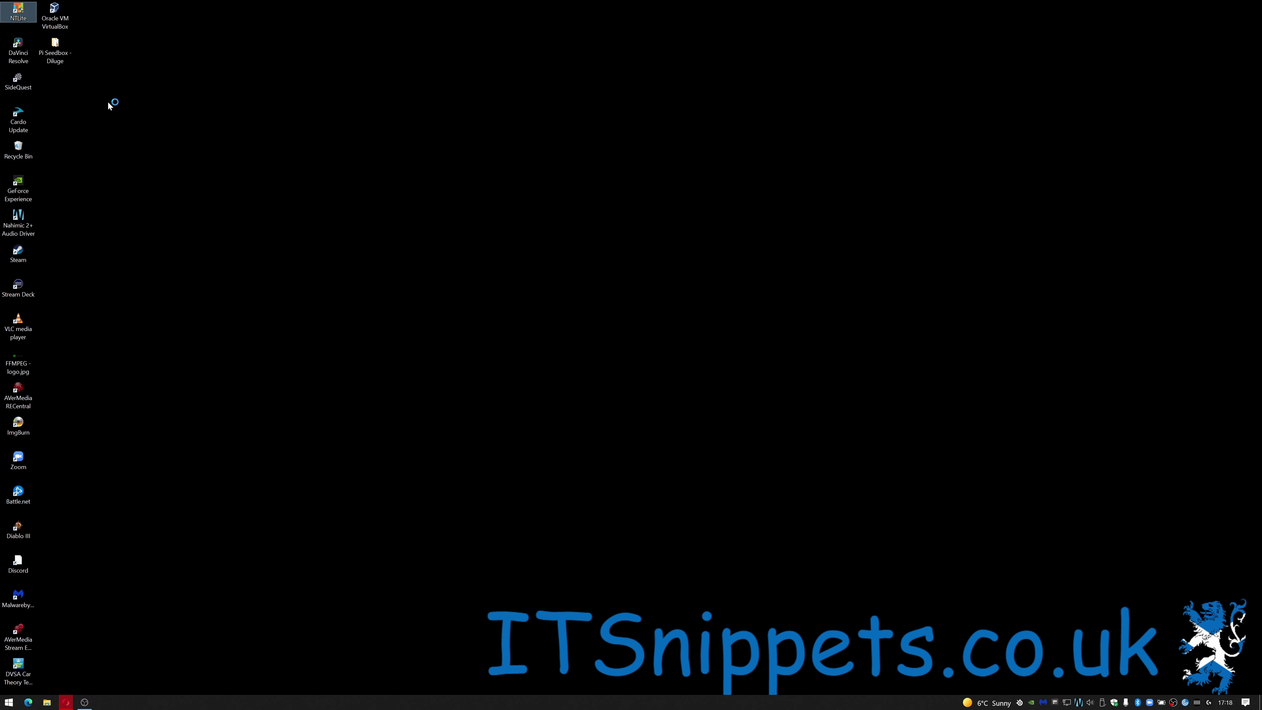
Step: Add the D:\win11 image directory as a source and select the Windows 11 Pro edition
{"action": "left_click", "coordinate": [209, 187]}
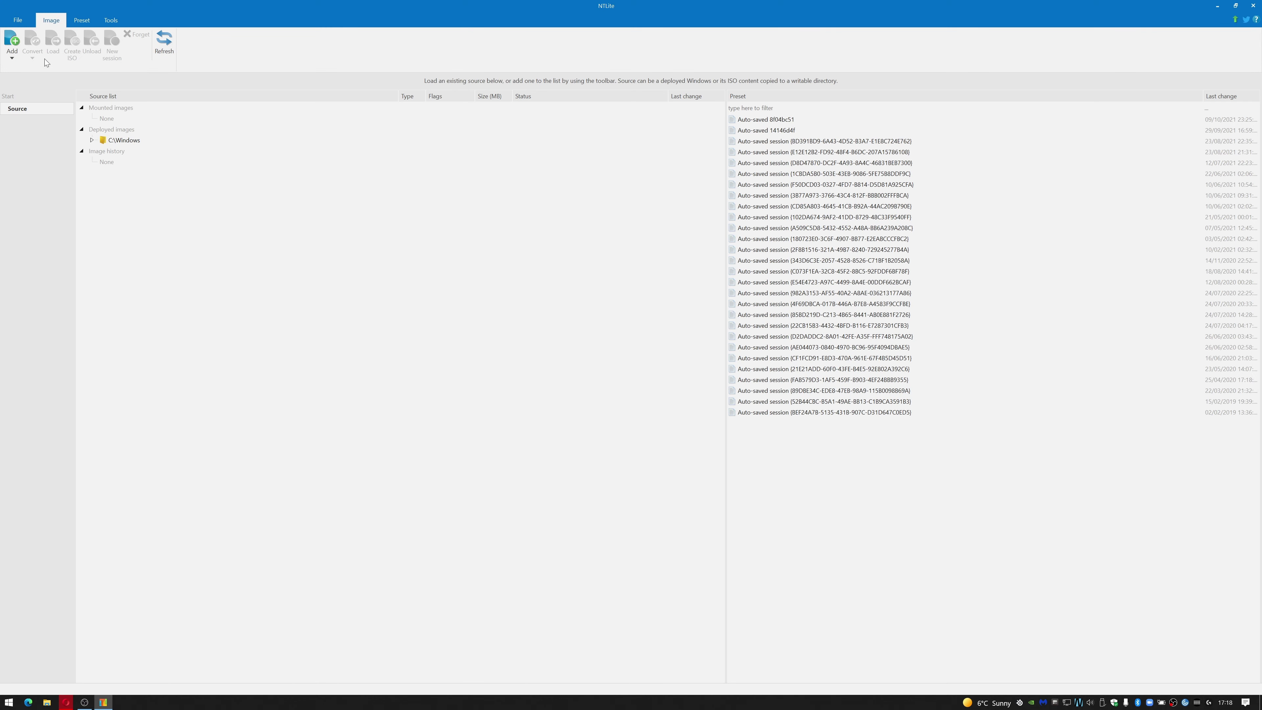
{"action": "left_click", "coordinate": [15, 44]}
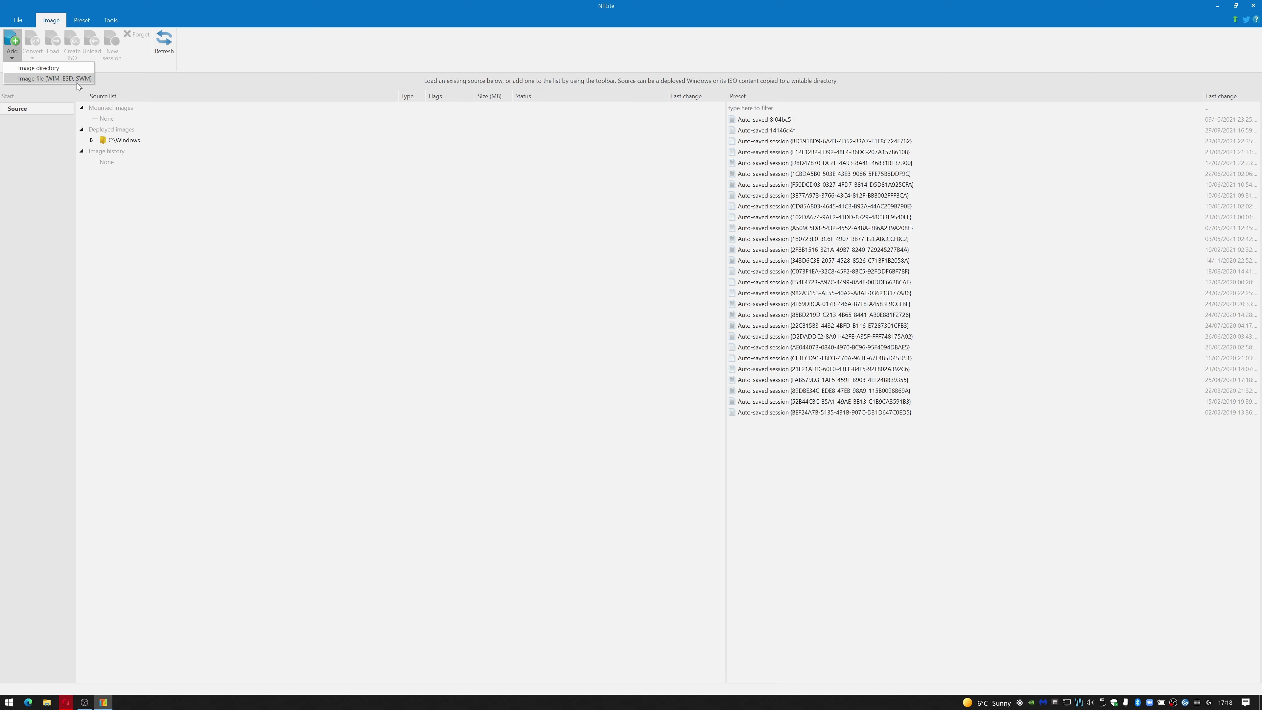
{"action": "left_click", "coordinate": [67, 69]}
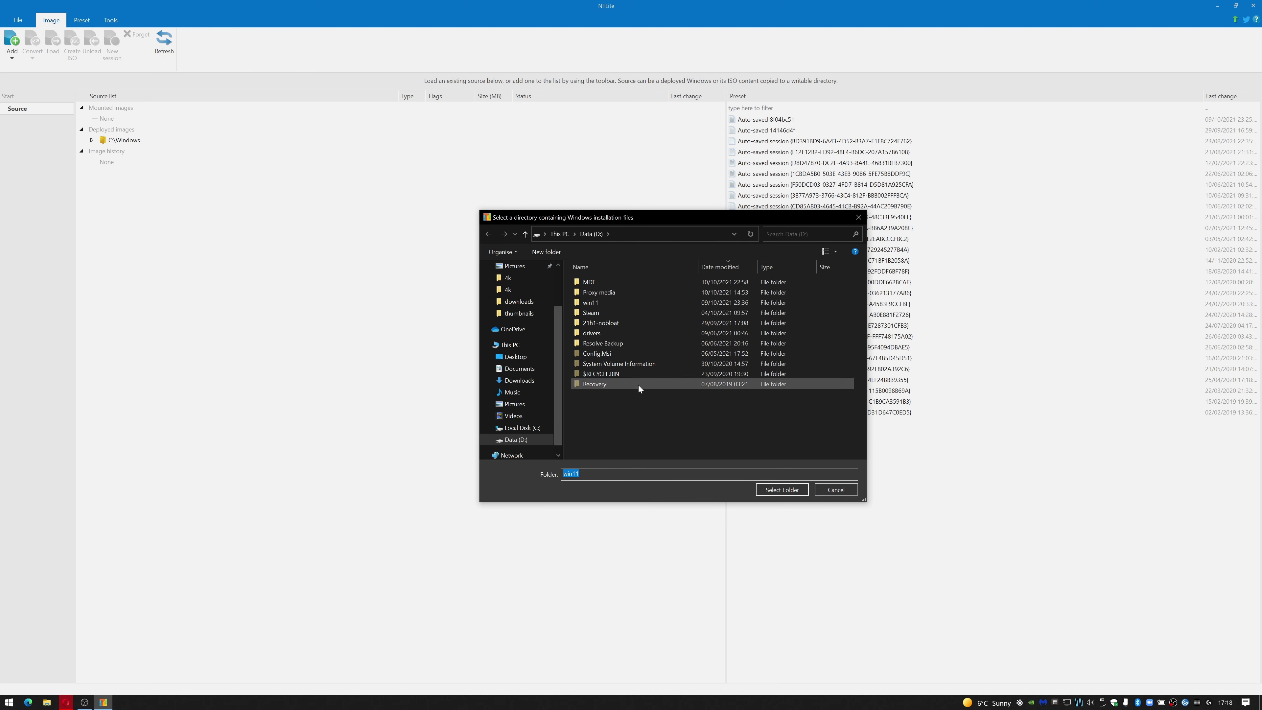
{"action": "left_click", "coordinate": [599, 300]}
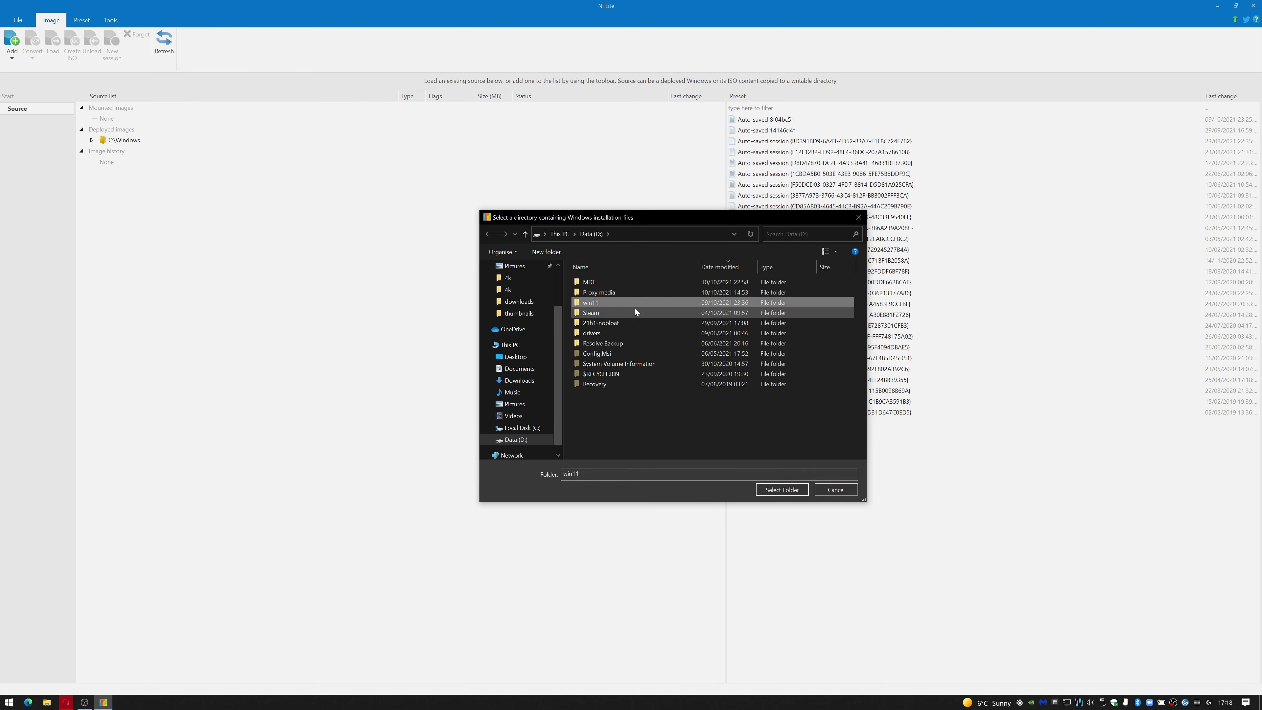
{"action": "mouse_move", "coordinate": [610, 304]}
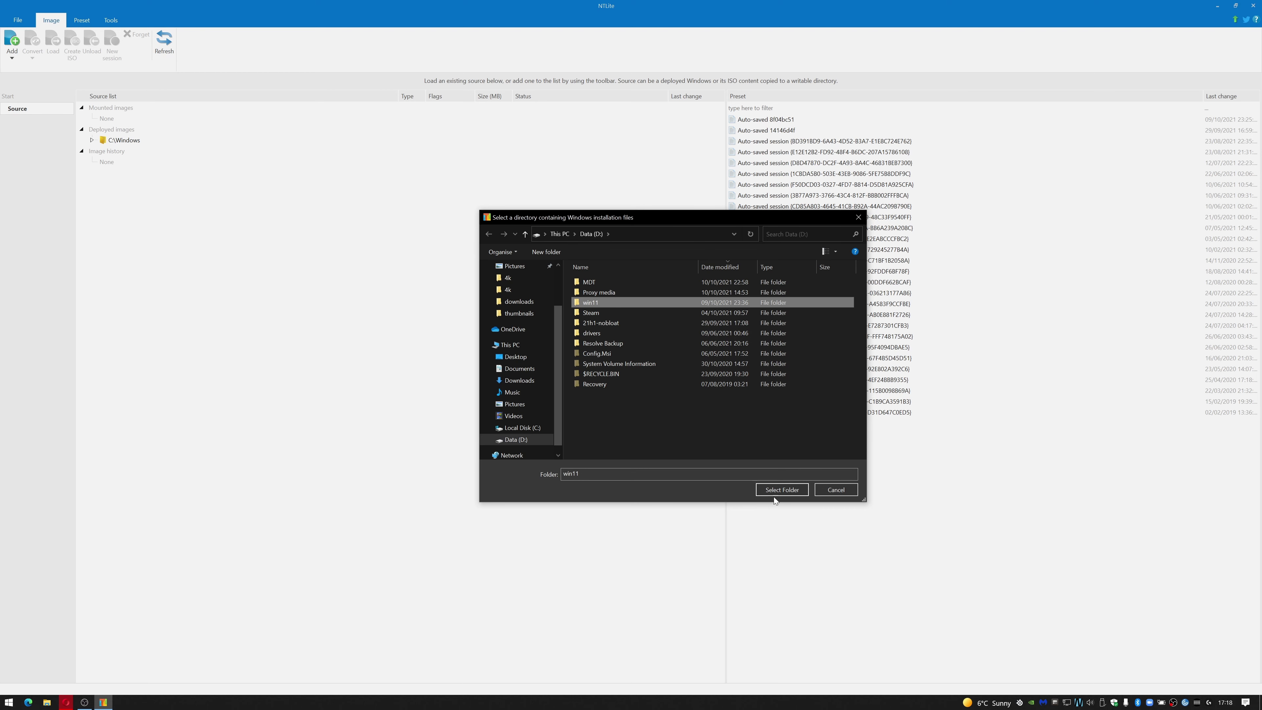
{"action": "left_click", "coordinate": [779, 487]}
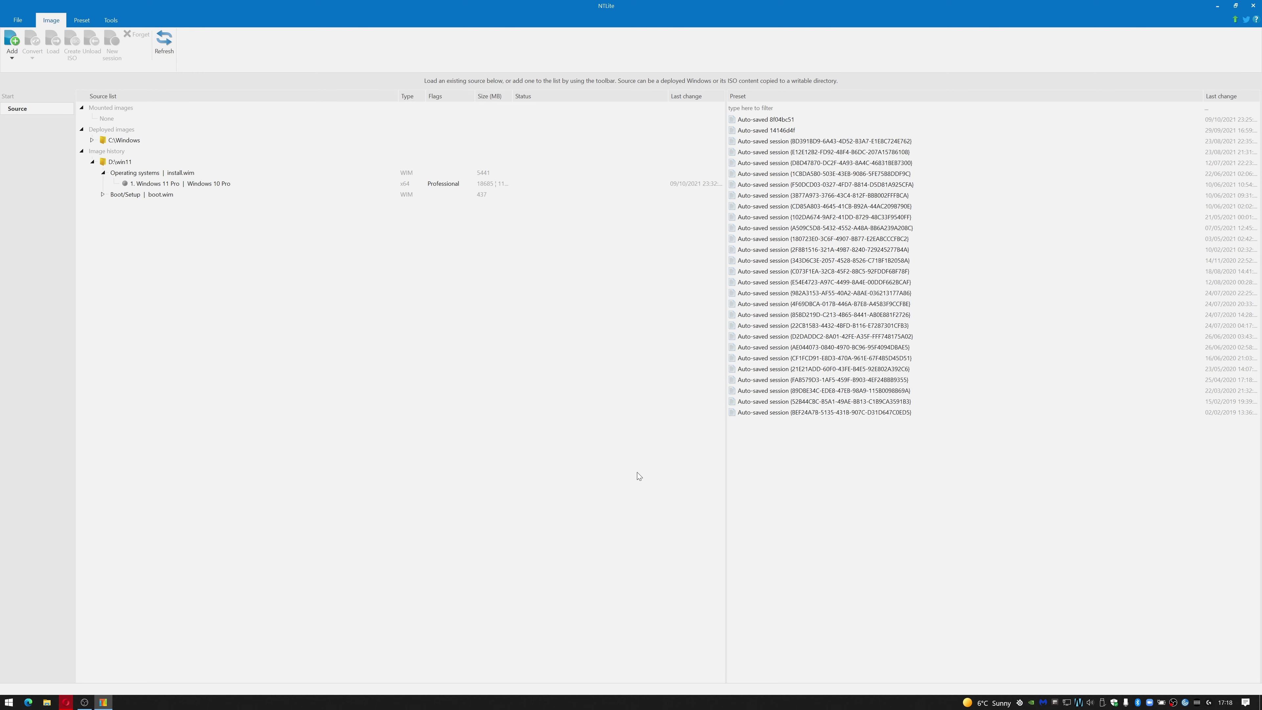
{"action": "left_click", "coordinate": [194, 184]}
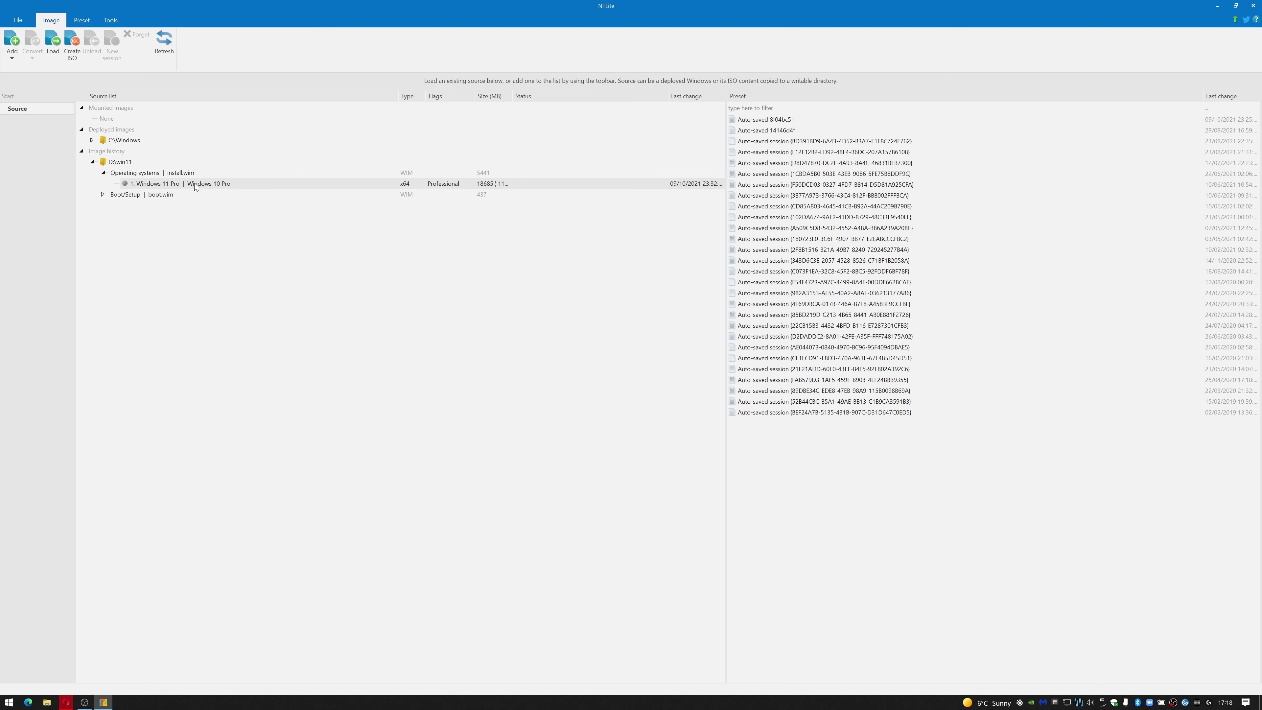
Step: Mount the Windows 11 Pro image and dismiss the package data and driver warnings
{"action": "double_click", "coordinate": [192, 183]}
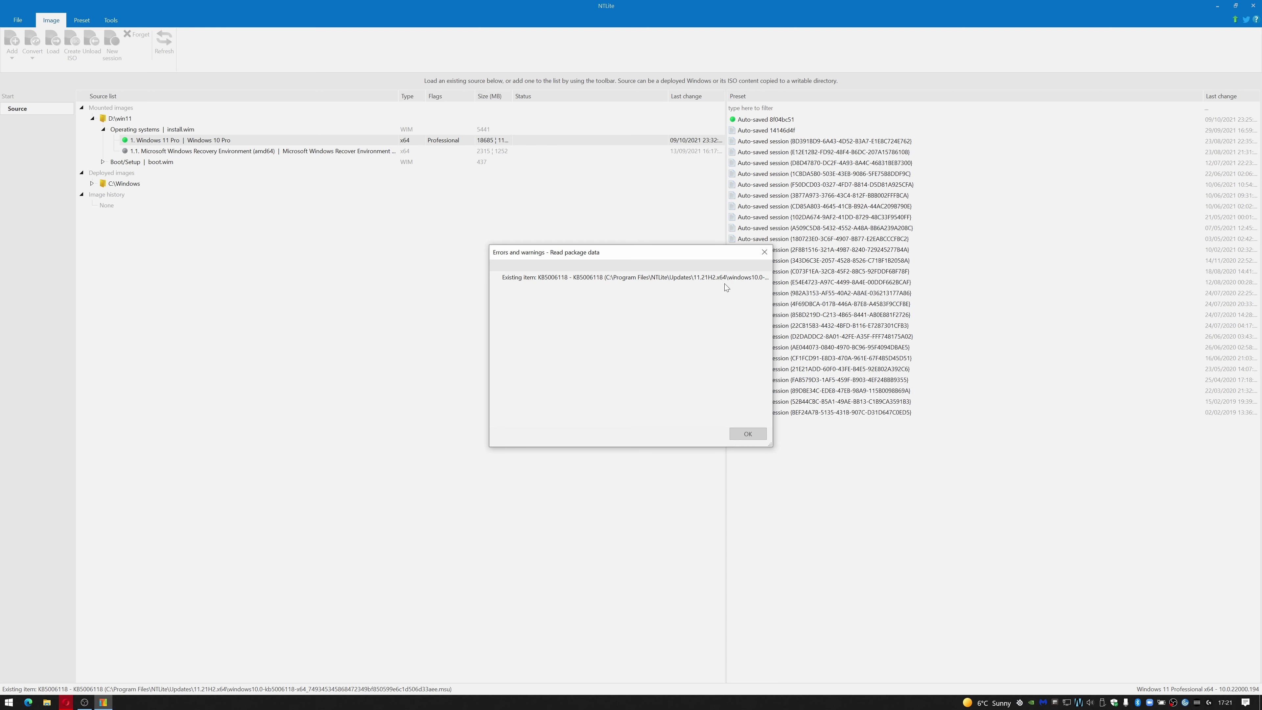
{"action": "left_click", "coordinate": [754, 435]}
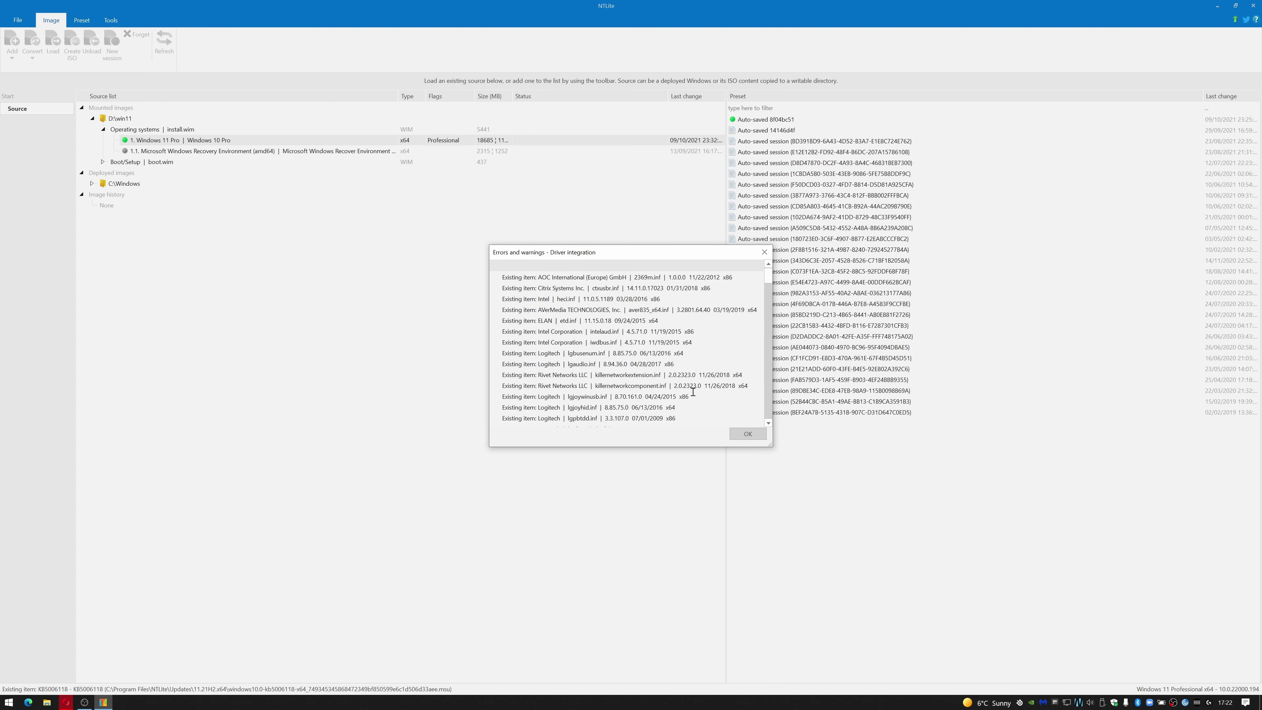
{"action": "scroll", "coordinate": [691, 393], "scroll_direction": "down", "scroll_amount": 10}
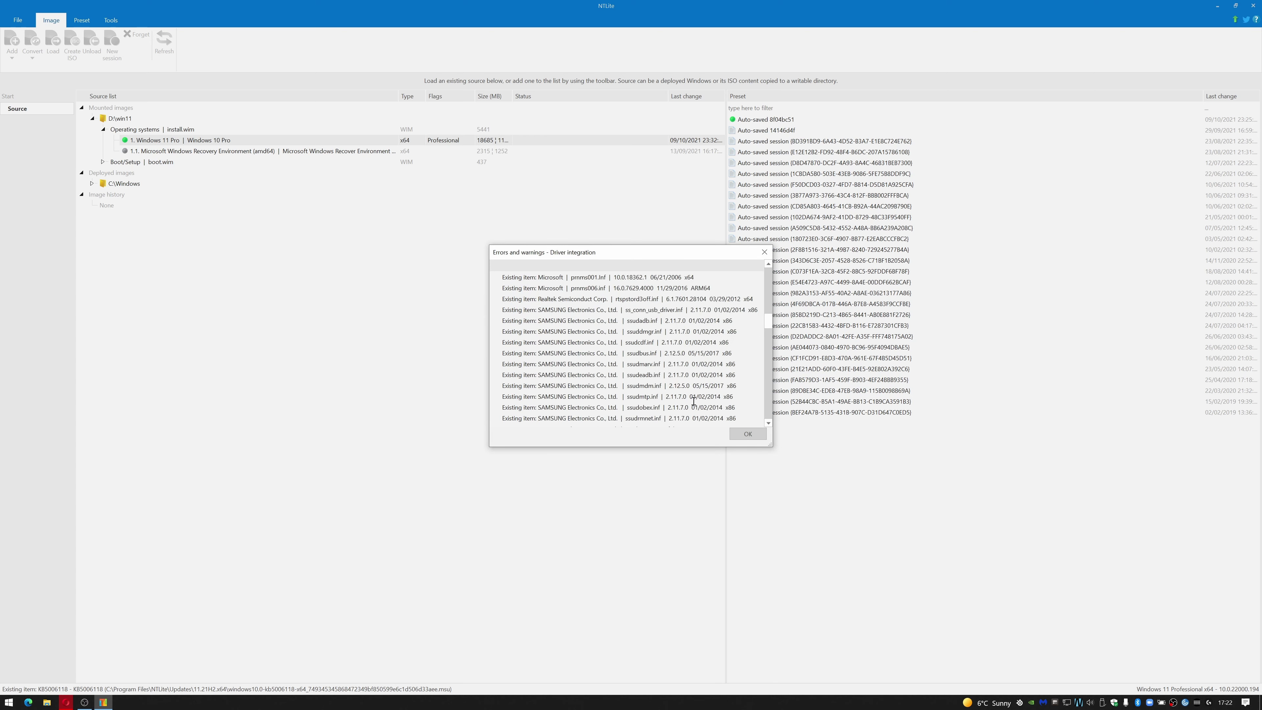
{"action": "left_click", "coordinate": [747, 434]}
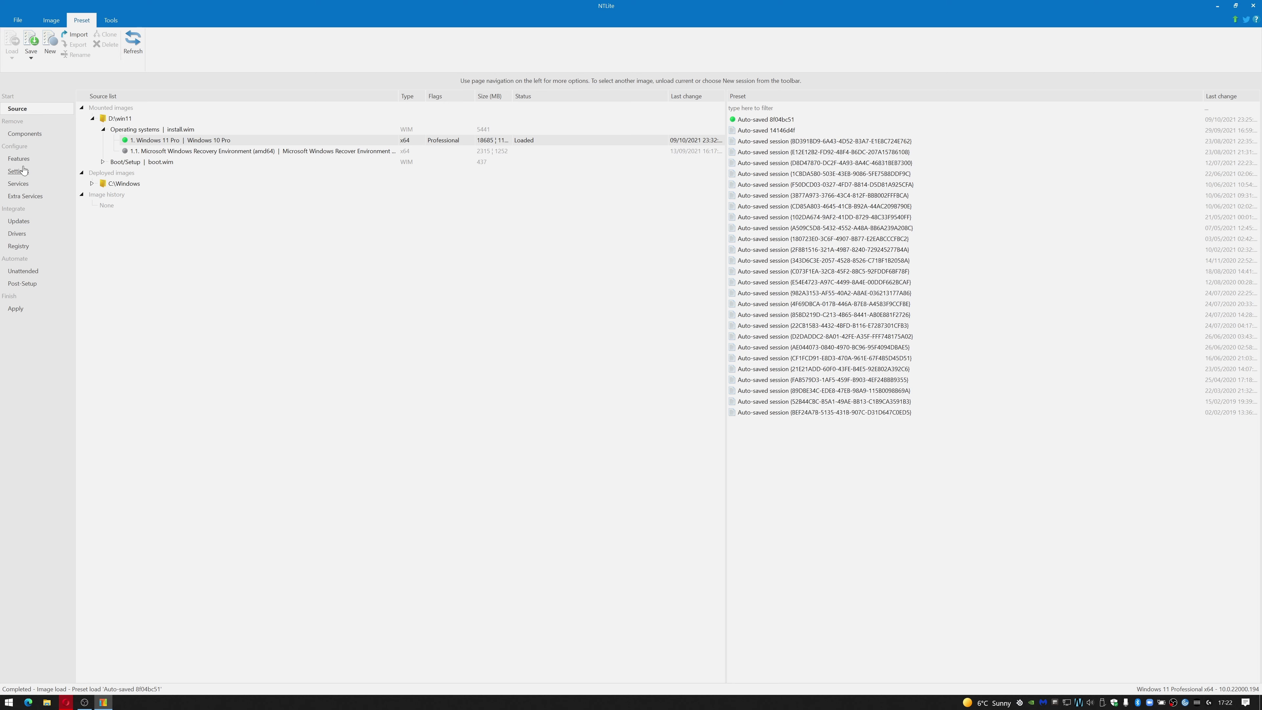
Step: Enqueue the latest online updates, including KB5006674 cumulative and KB5005537 .NET updates
{"action": "left_click", "coordinate": [19, 220]}
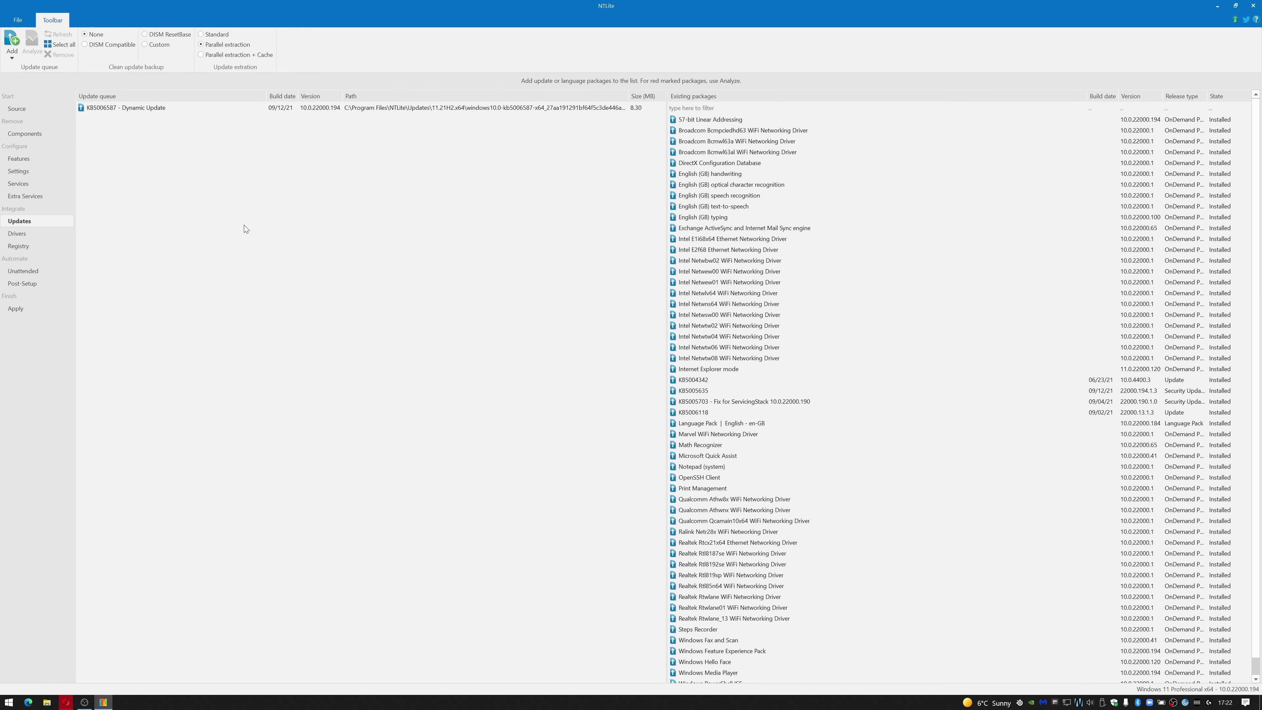
{"action": "left_click", "coordinate": [12, 53]}
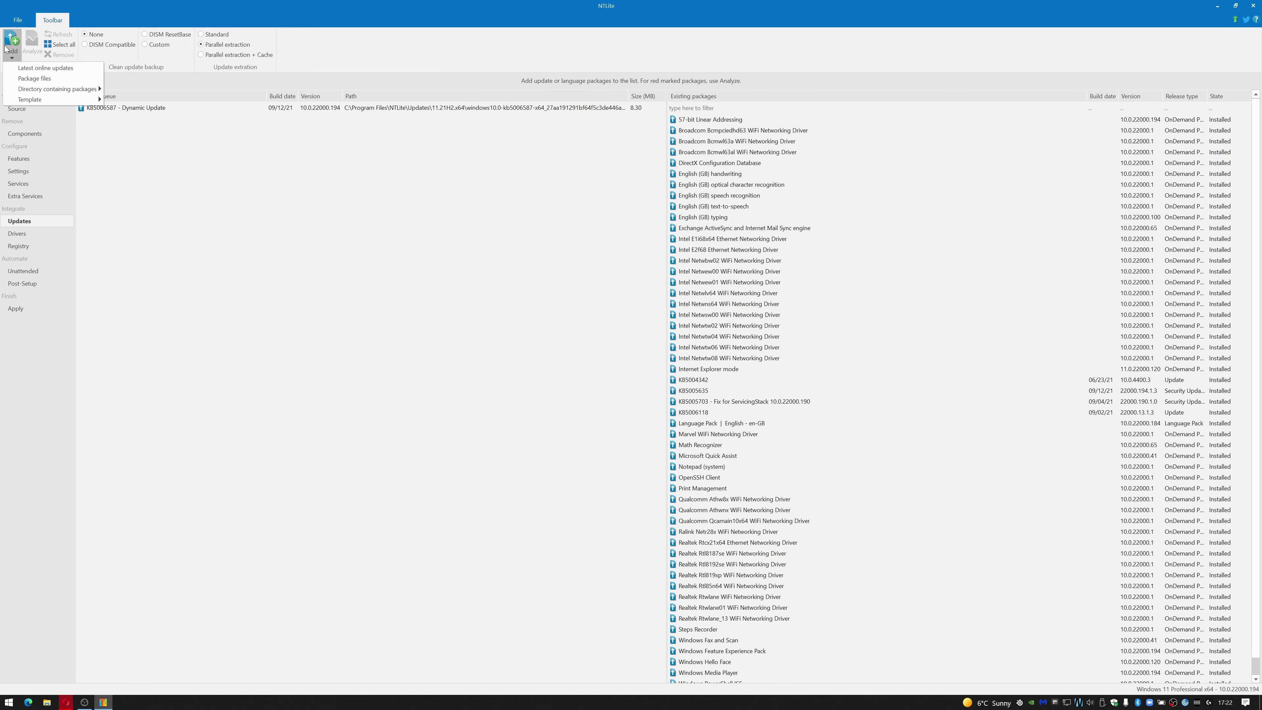
{"action": "left_click", "coordinate": [62, 69]}
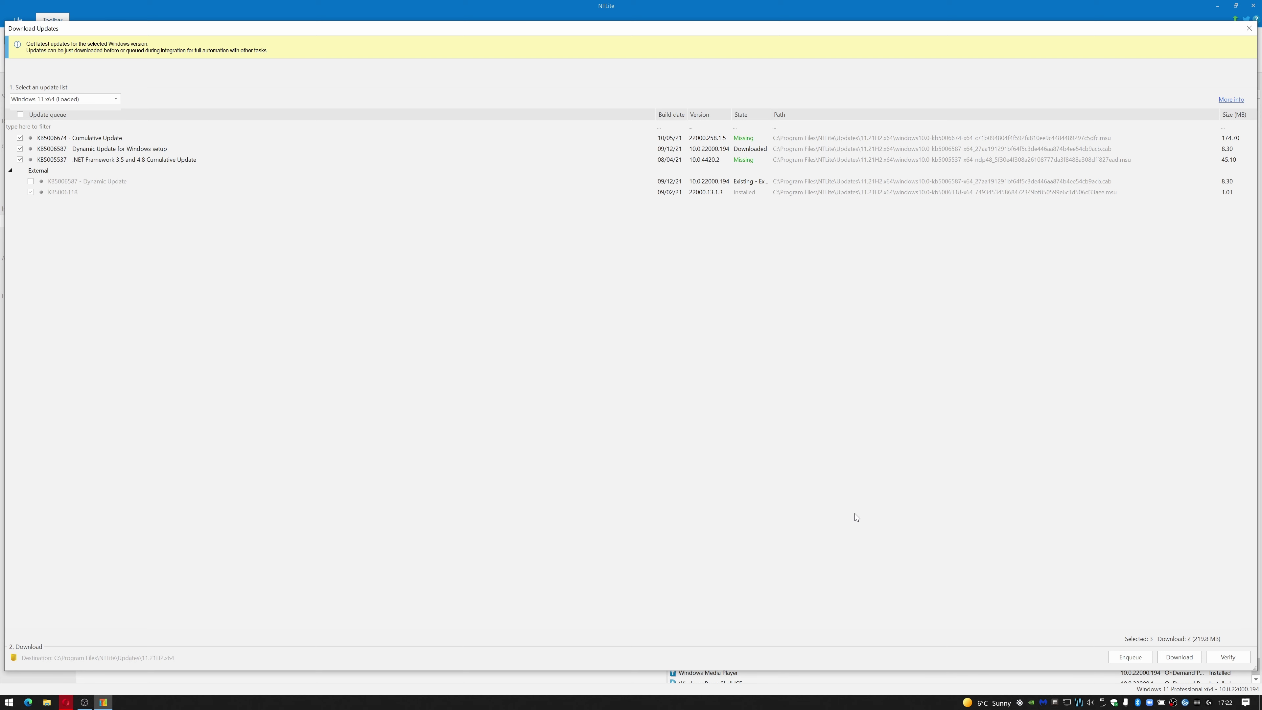
{"action": "left_click", "coordinate": [1121, 658]}
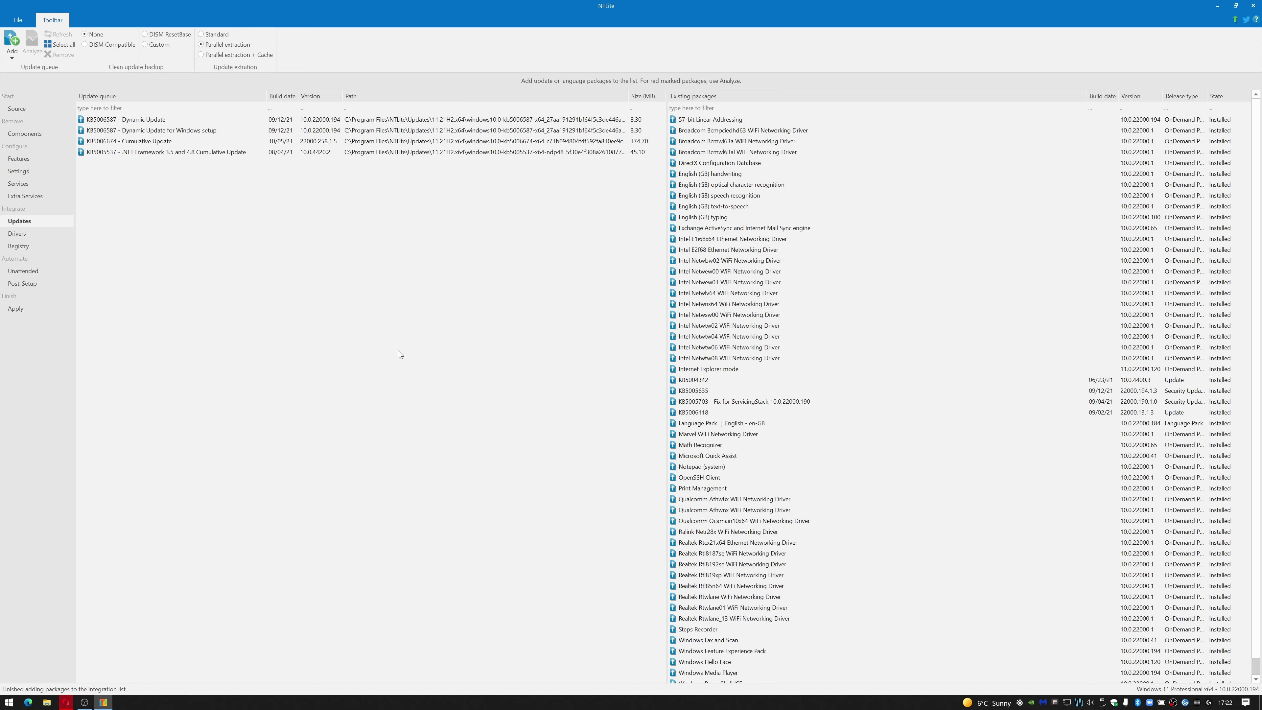
{"action": "left_click", "coordinate": [17, 233]}
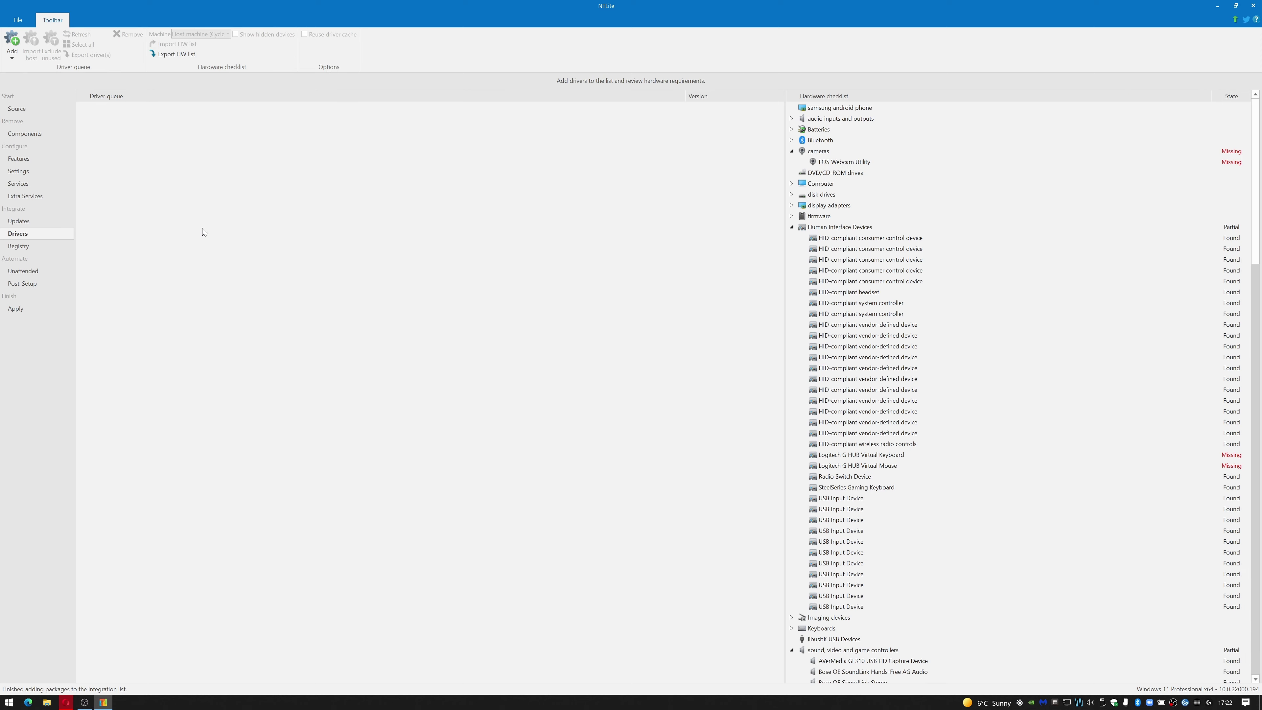
Step: Queue all 264 drivers from the D:\drivers folder and dismiss the integration warnings
{"action": "left_click", "coordinate": [12, 50]}
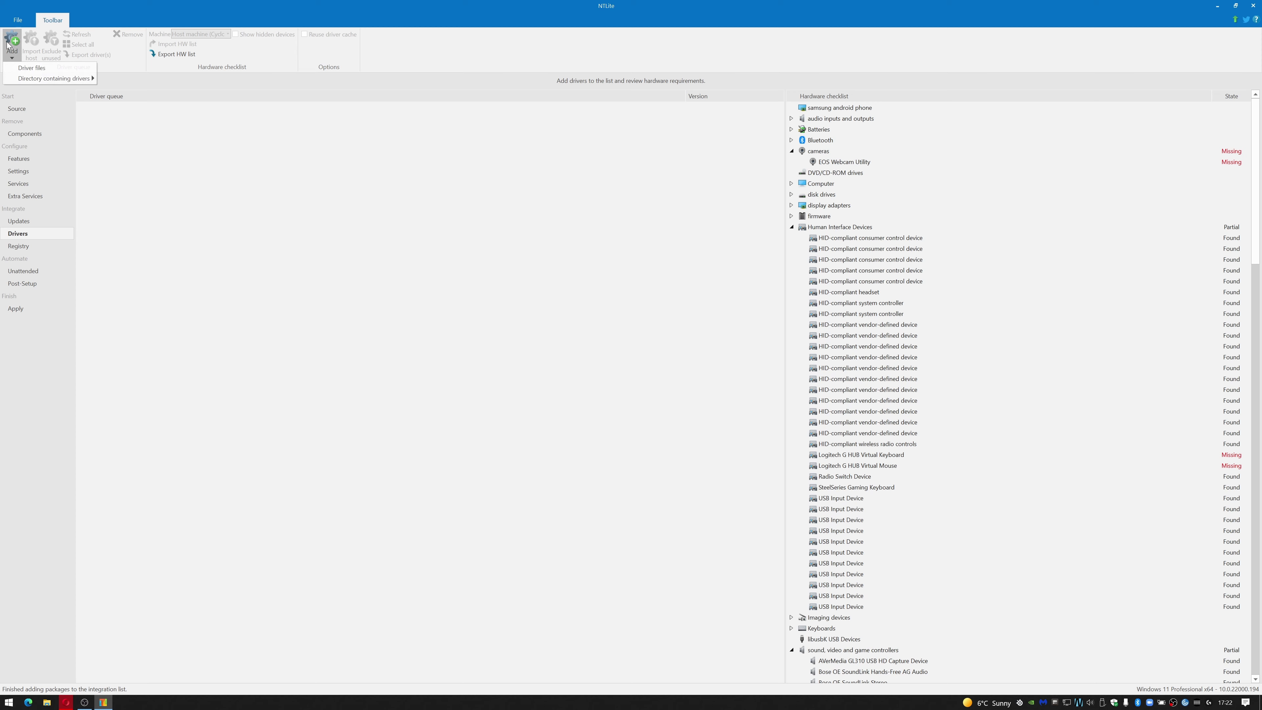
{"action": "left_click", "coordinate": [58, 70]}
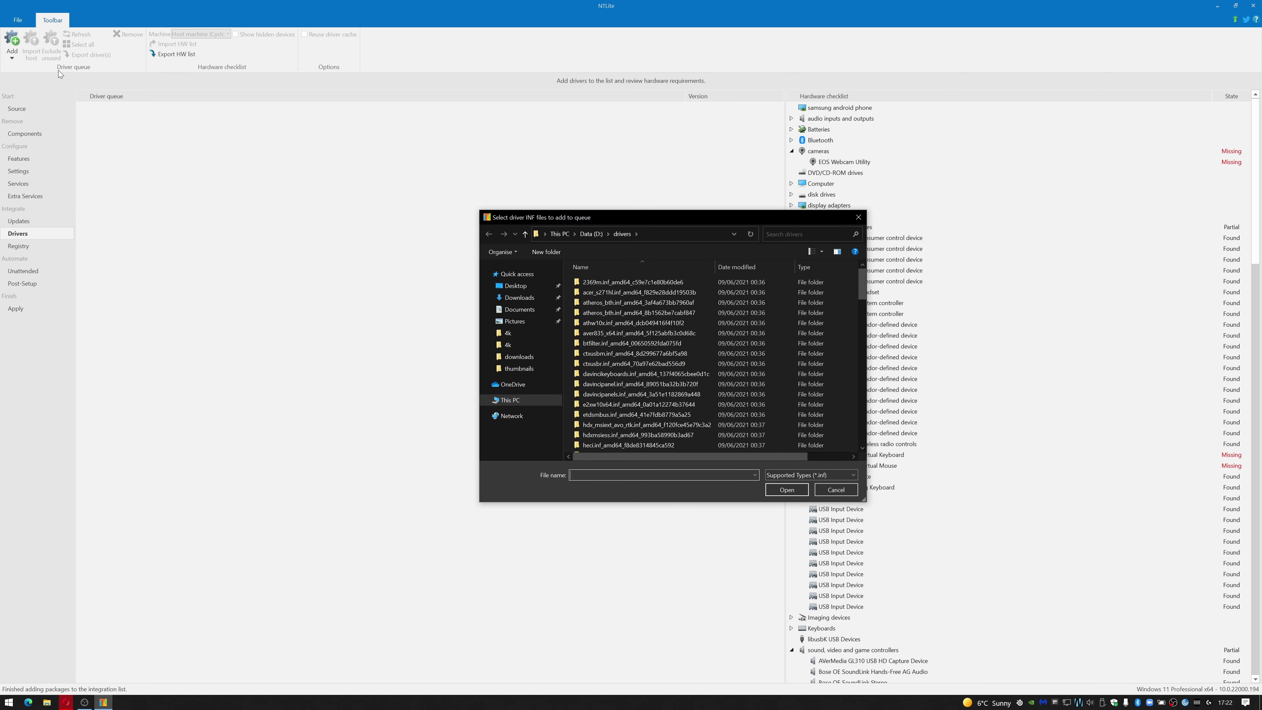
{"action": "left_click", "coordinate": [818, 489]}
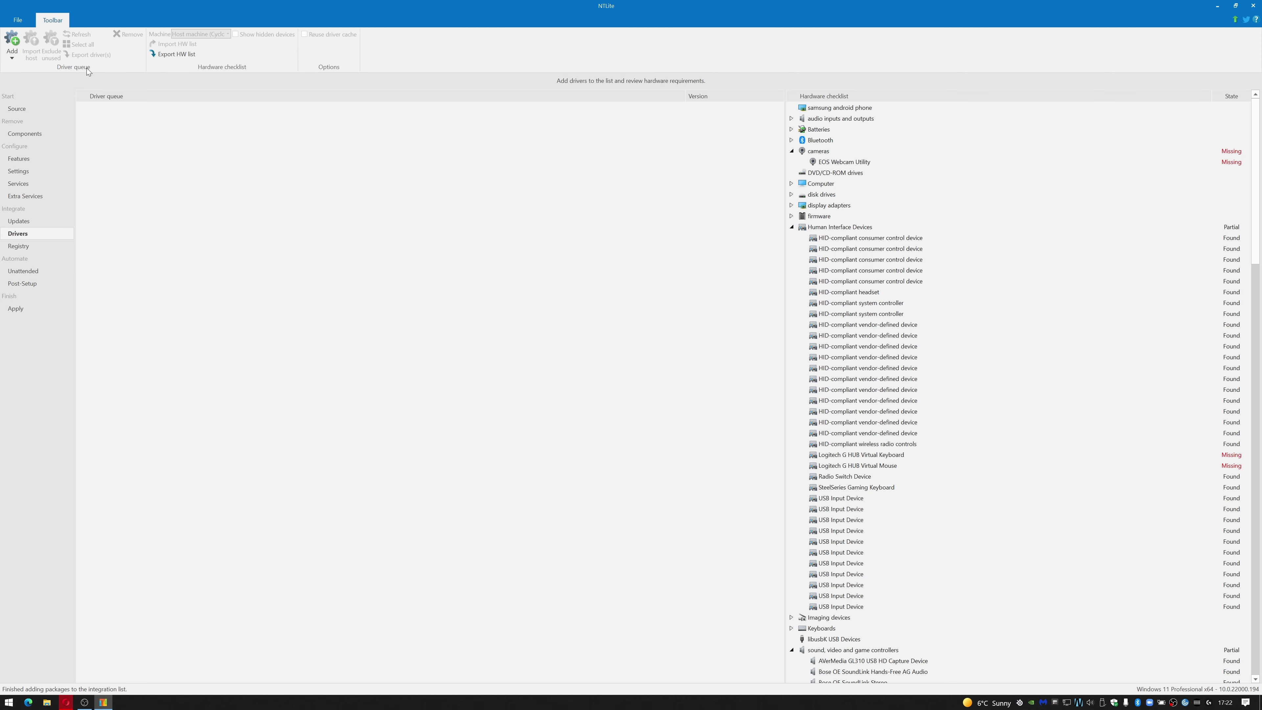
{"action": "left_click", "coordinate": [7, 44]}
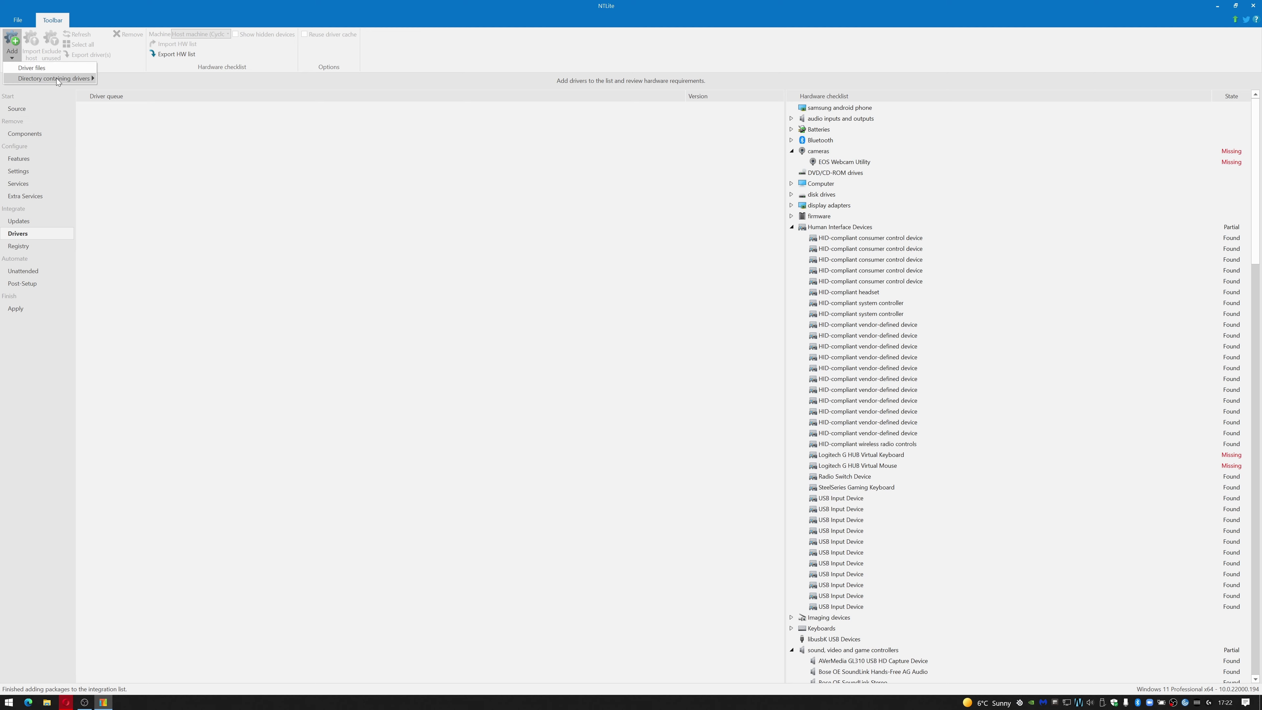
{"action": "mouse_move", "coordinate": [57, 78]}
{"action": "left_click", "coordinate": [119, 79]}
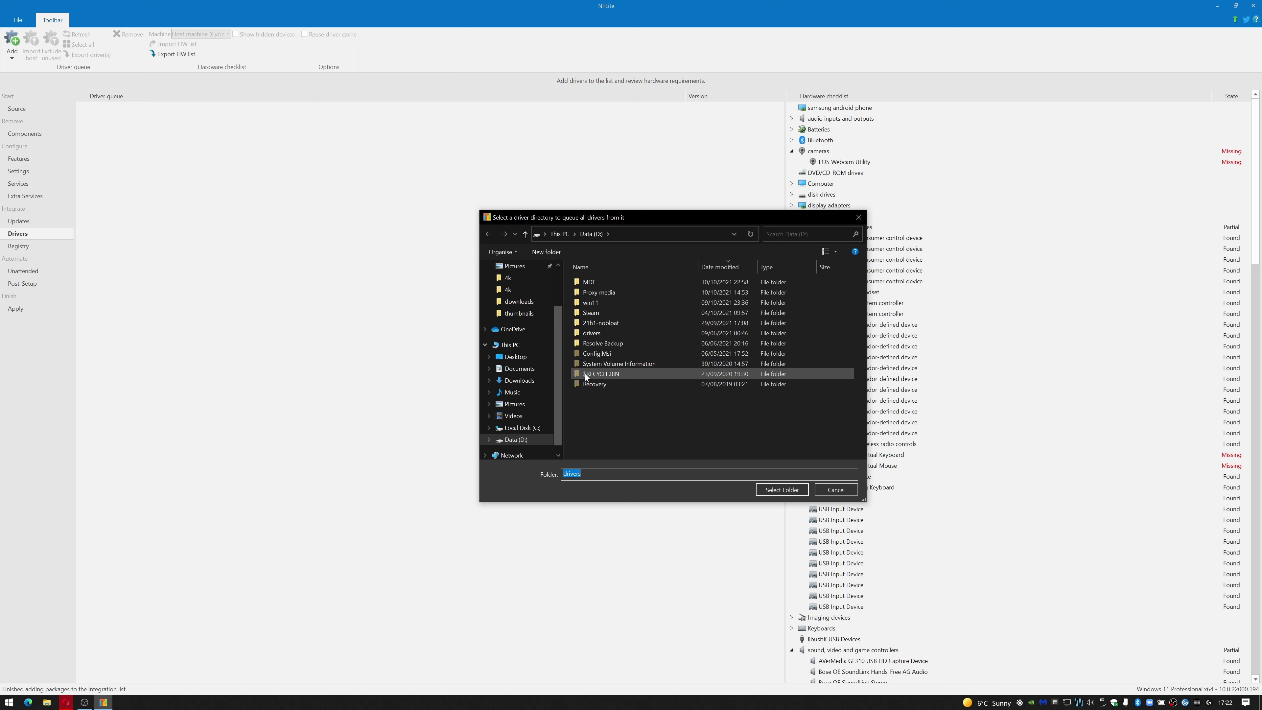
{"action": "left_click", "coordinate": [587, 343]}
{"action": "left_click", "coordinate": [602, 335]}
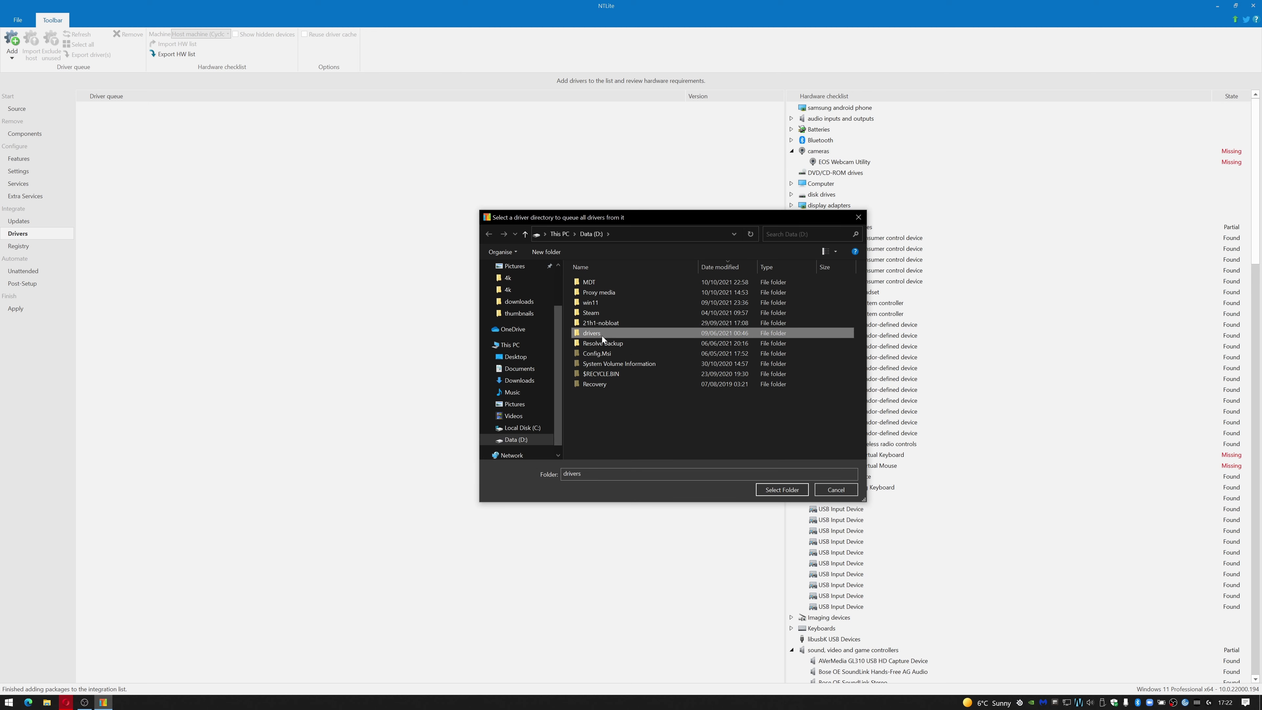
{"action": "left_click", "coordinate": [778, 489]}
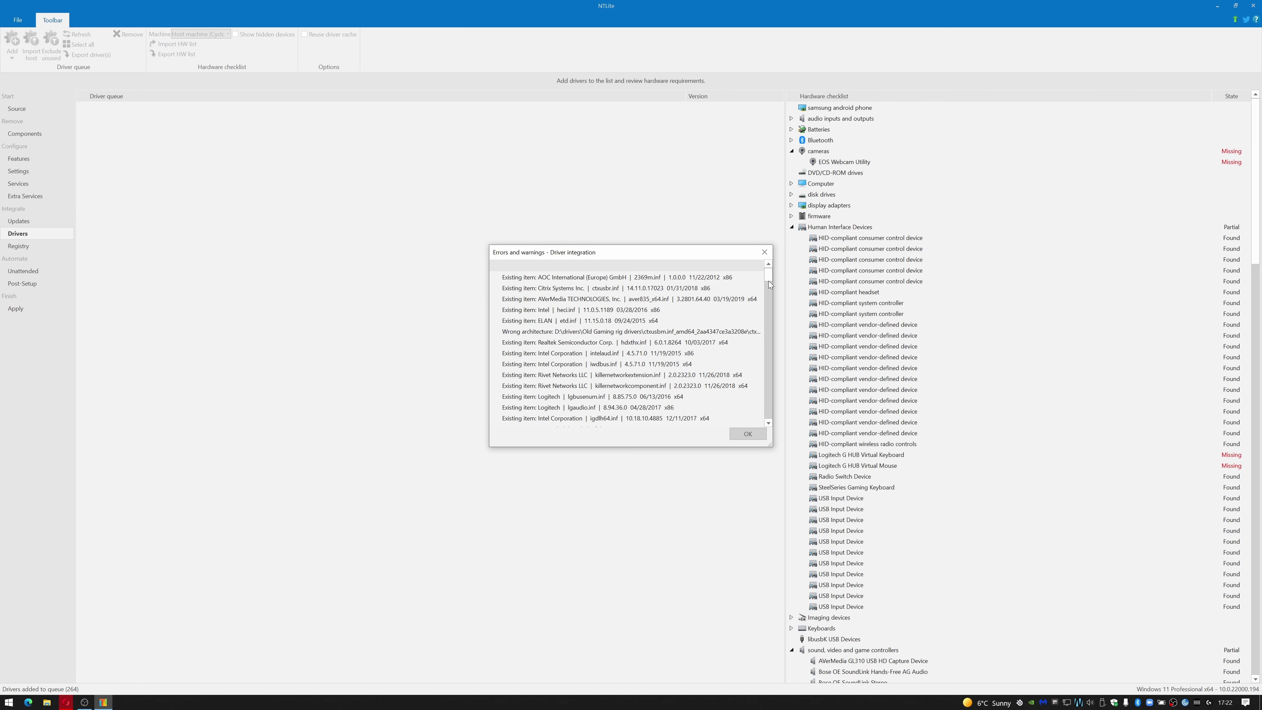
{"action": "left_click_drag", "start_coordinate": [768, 281], "coordinate": [769, 434]}
{"action": "left_click", "coordinate": [741, 433]}
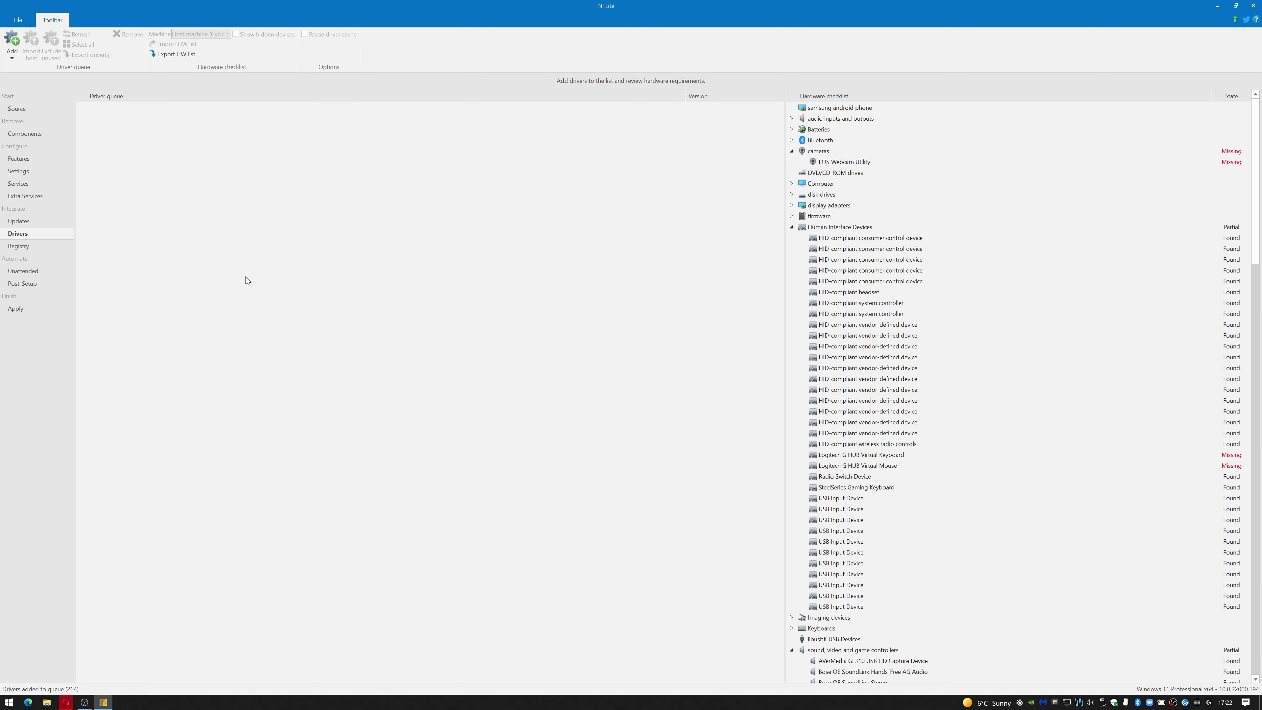
Step: On the Apply page, enable Remove nonessential editions, keeping WIM format and ISO creation
{"action": "left_click", "coordinate": [38, 274]}
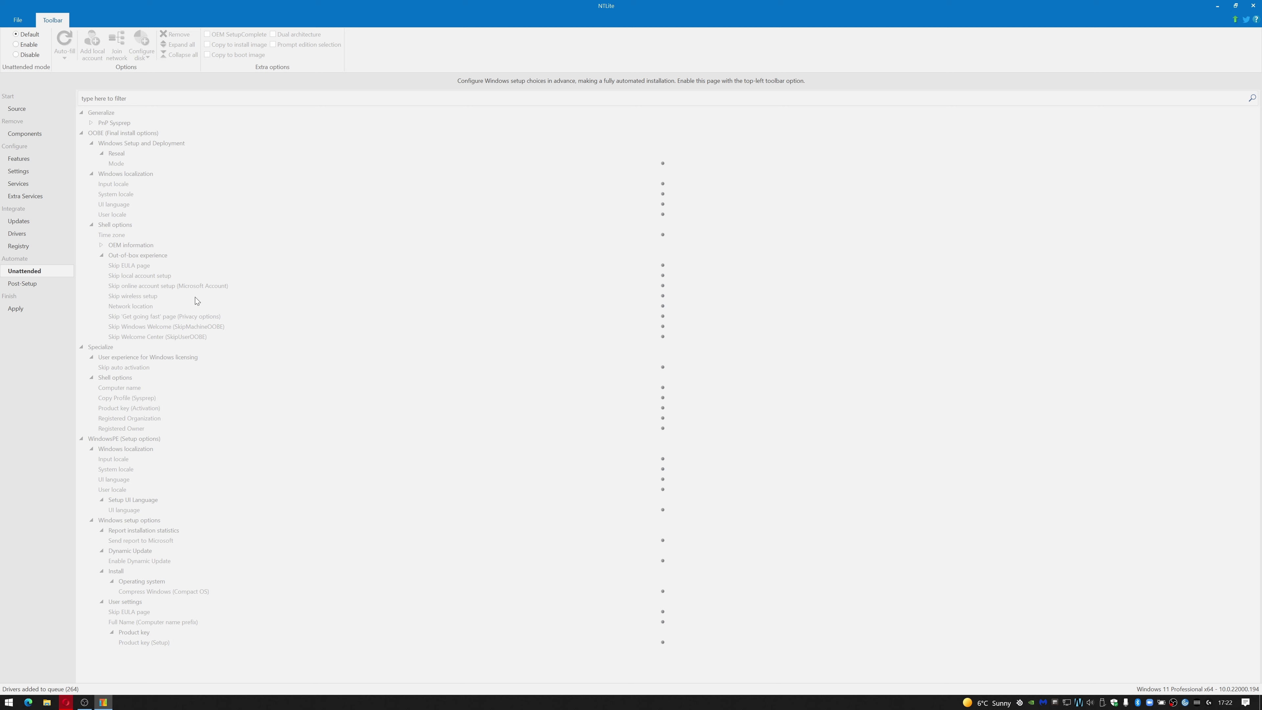
{"action": "left_click", "coordinate": [15, 308]}
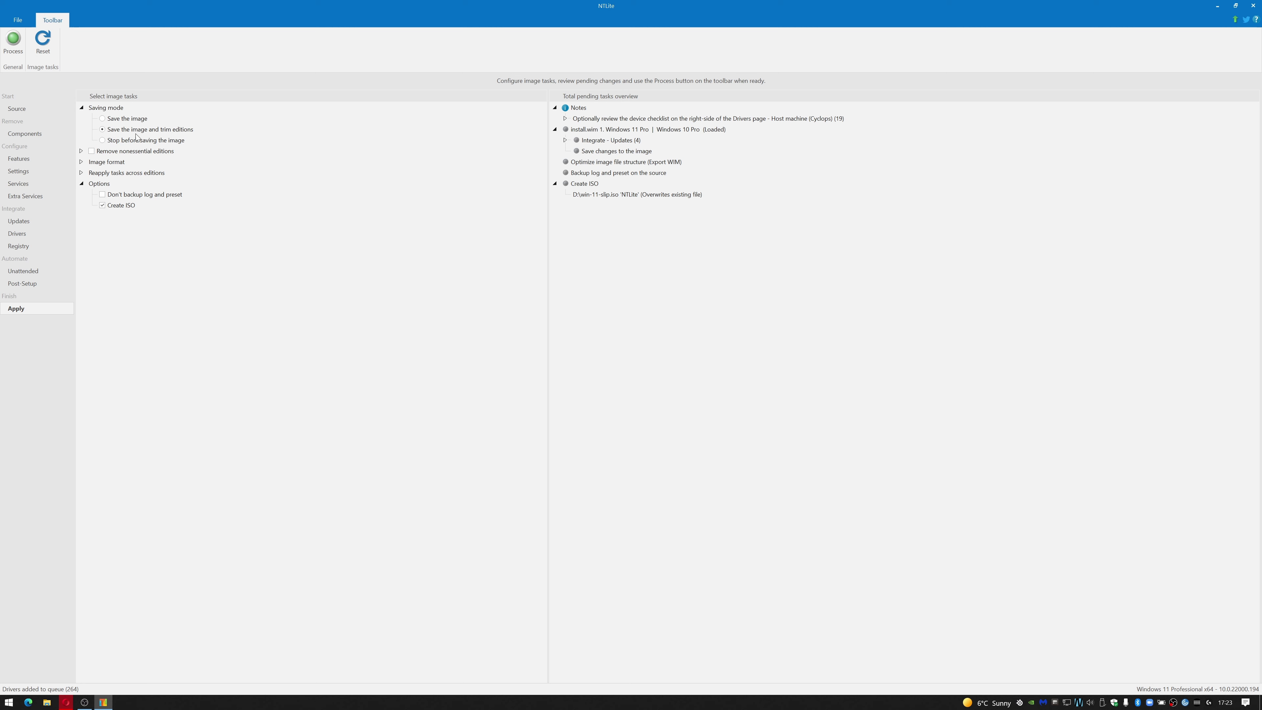
{"action": "left_click", "coordinate": [91, 151]}
{"action": "left_click", "coordinate": [81, 162]}
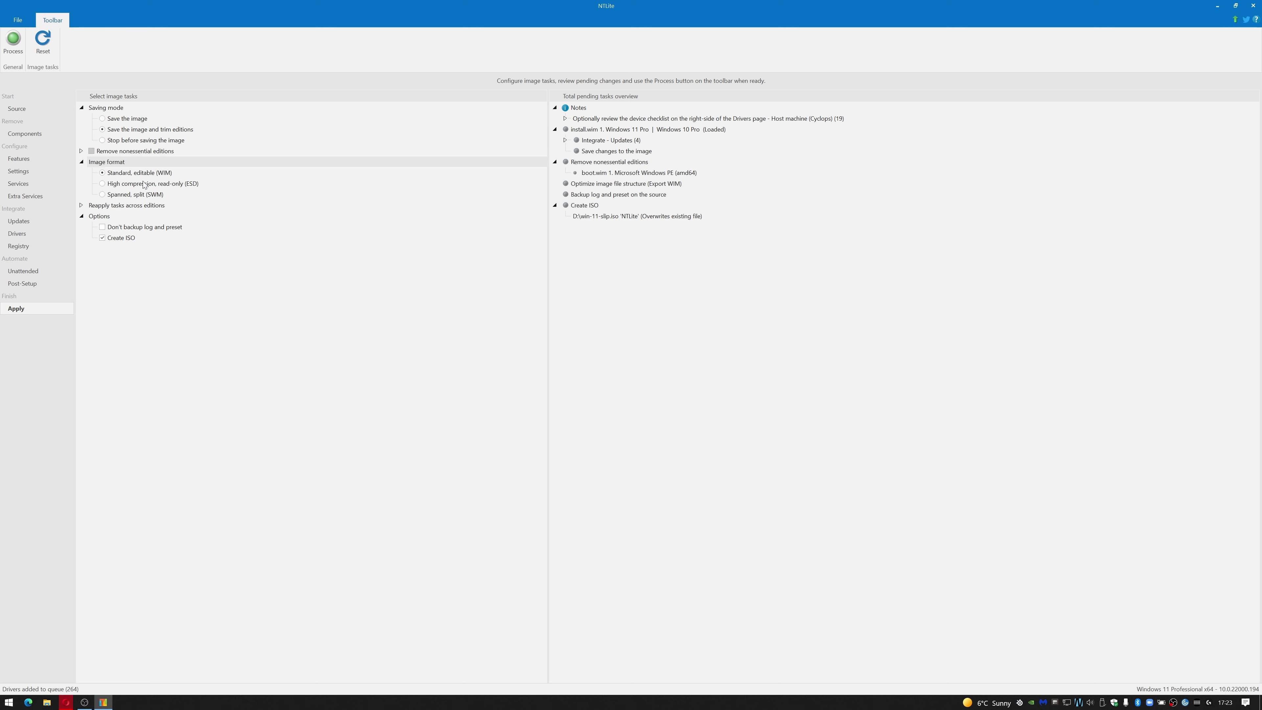
{"action": "double_click", "coordinate": [96, 205]}
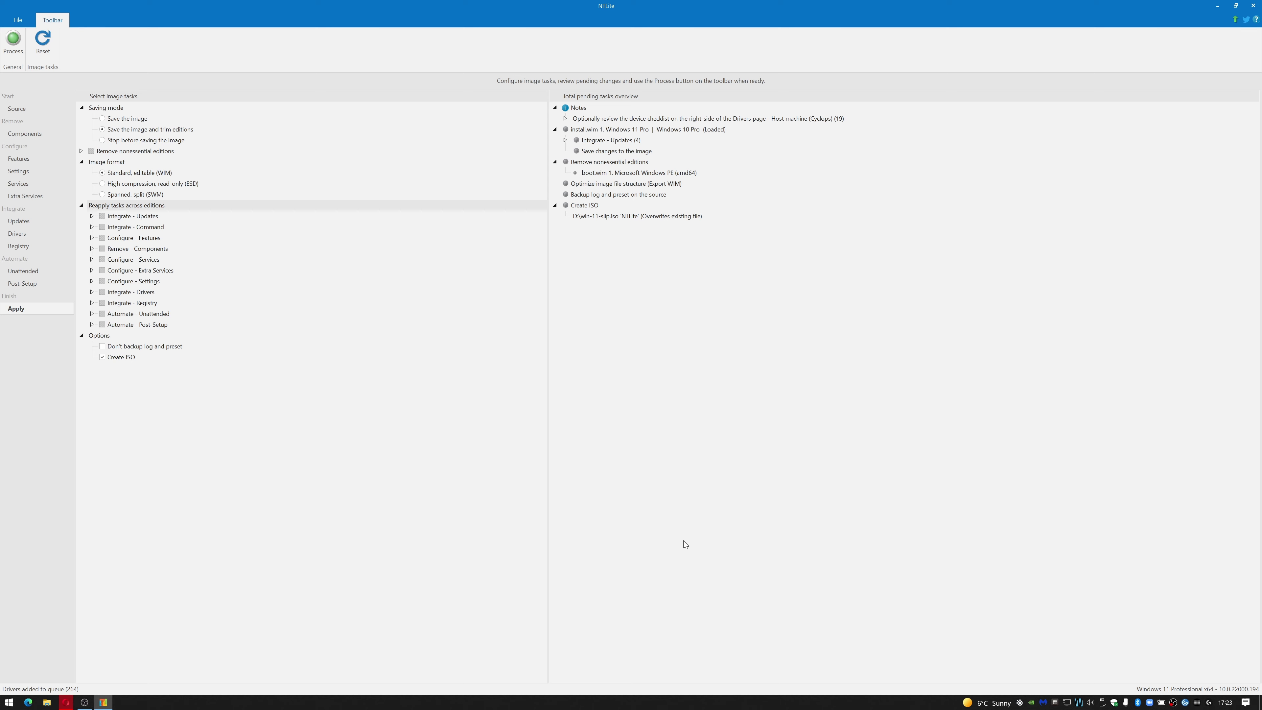
Step: Start processing the image and close Windows Security to watch the updates download
{"action": "left_click", "coordinate": [18, 56]}
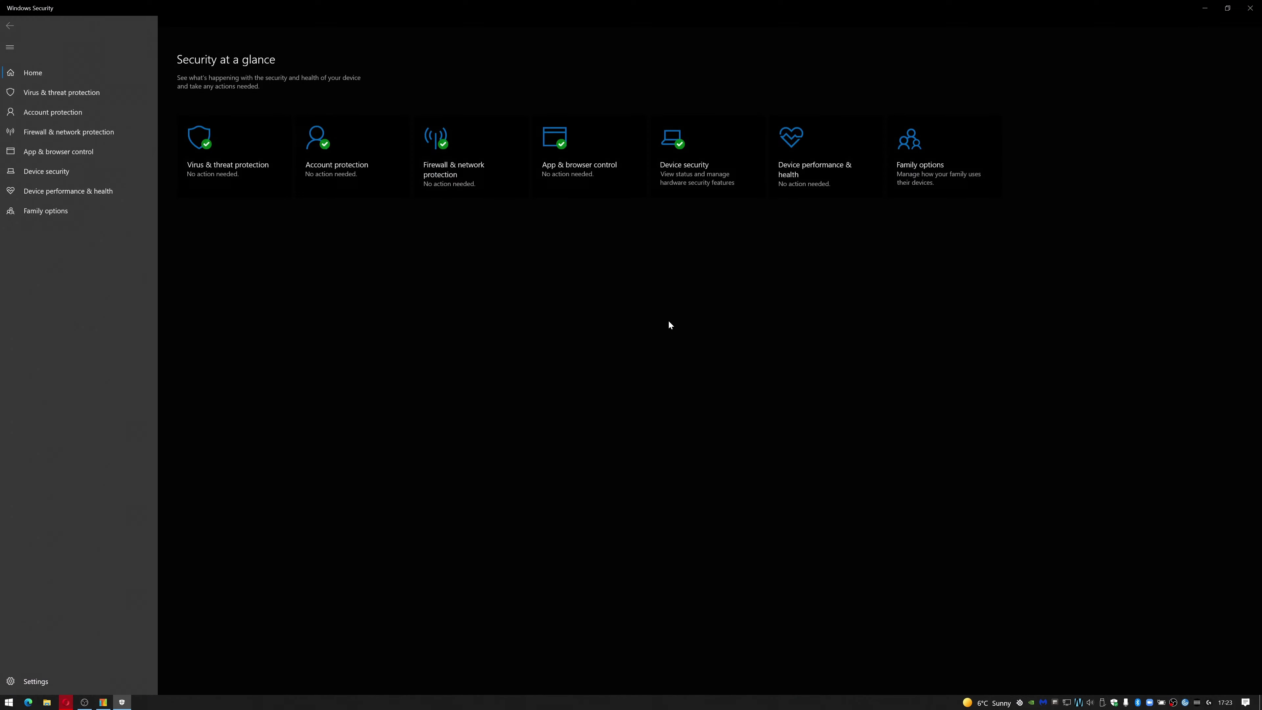
{"action": "left_click", "coordinate": [1250, 8]}
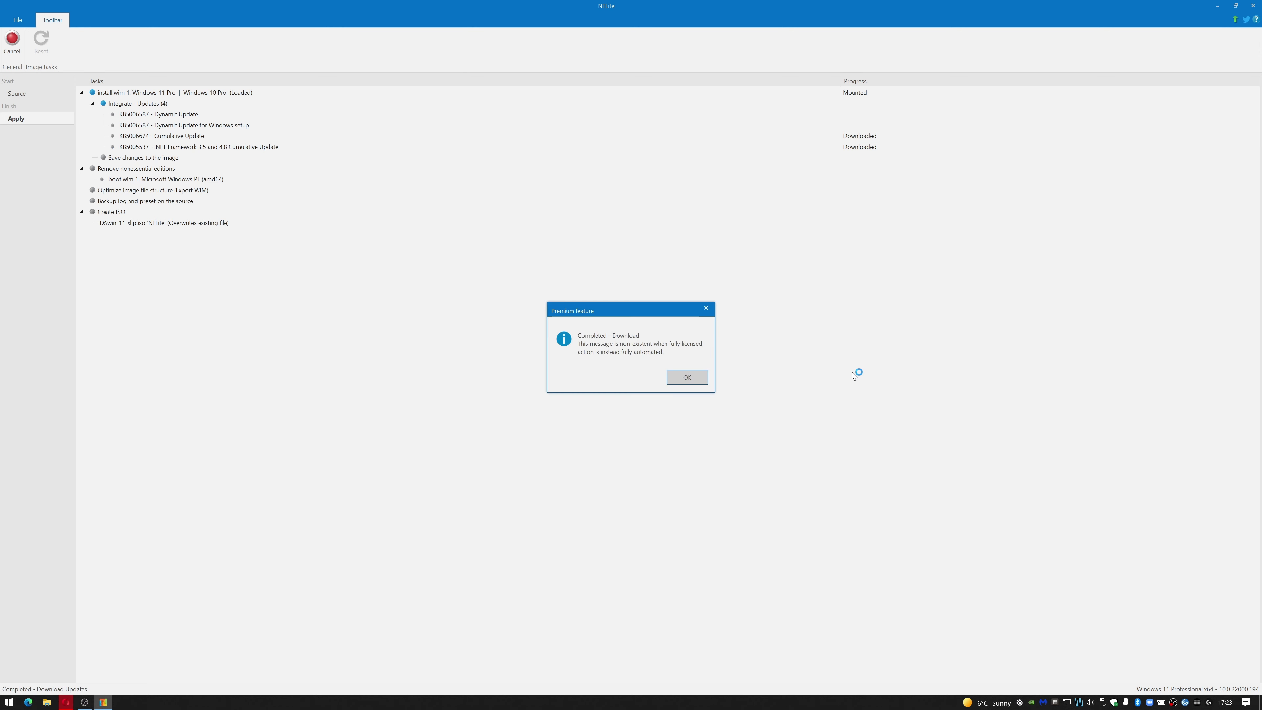
Step: Dismiss the download and extraction notices so processing finishes, producing D:\win-11-slip.iso
{"action": "left_click", "coordinate": [686, 378]}
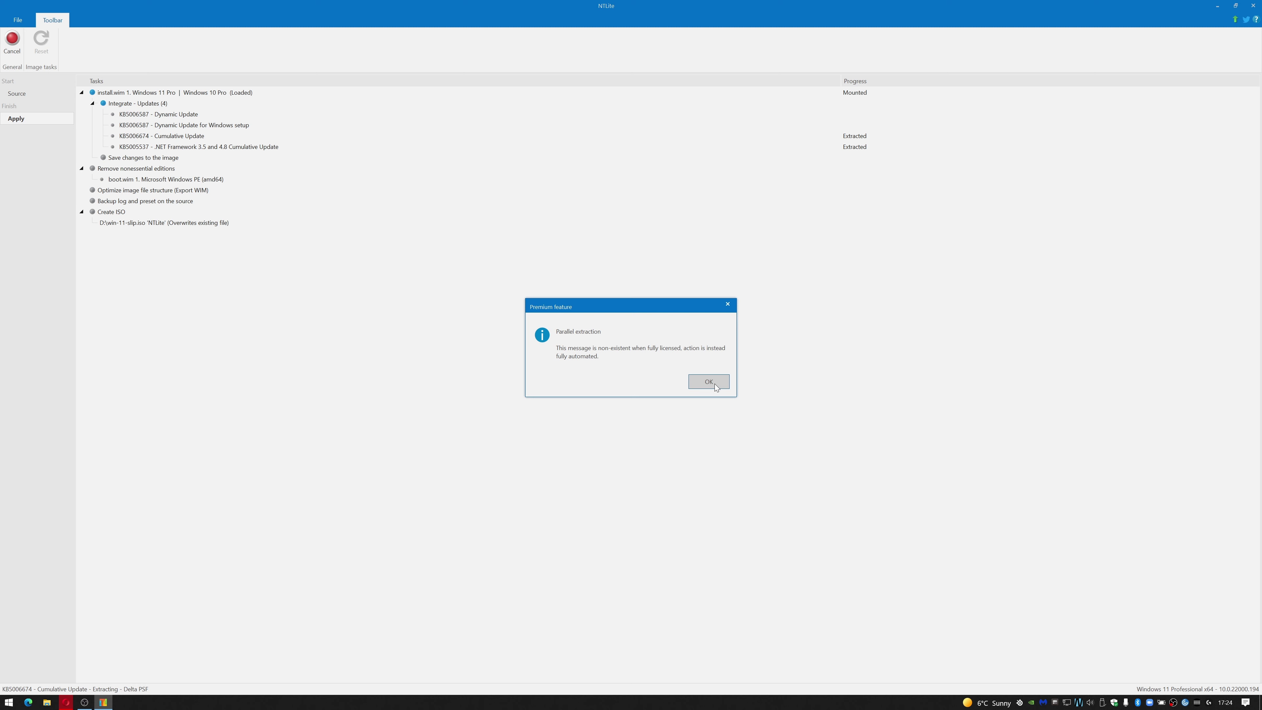
{"action": "left_click", "coordinate": [715, 384]}
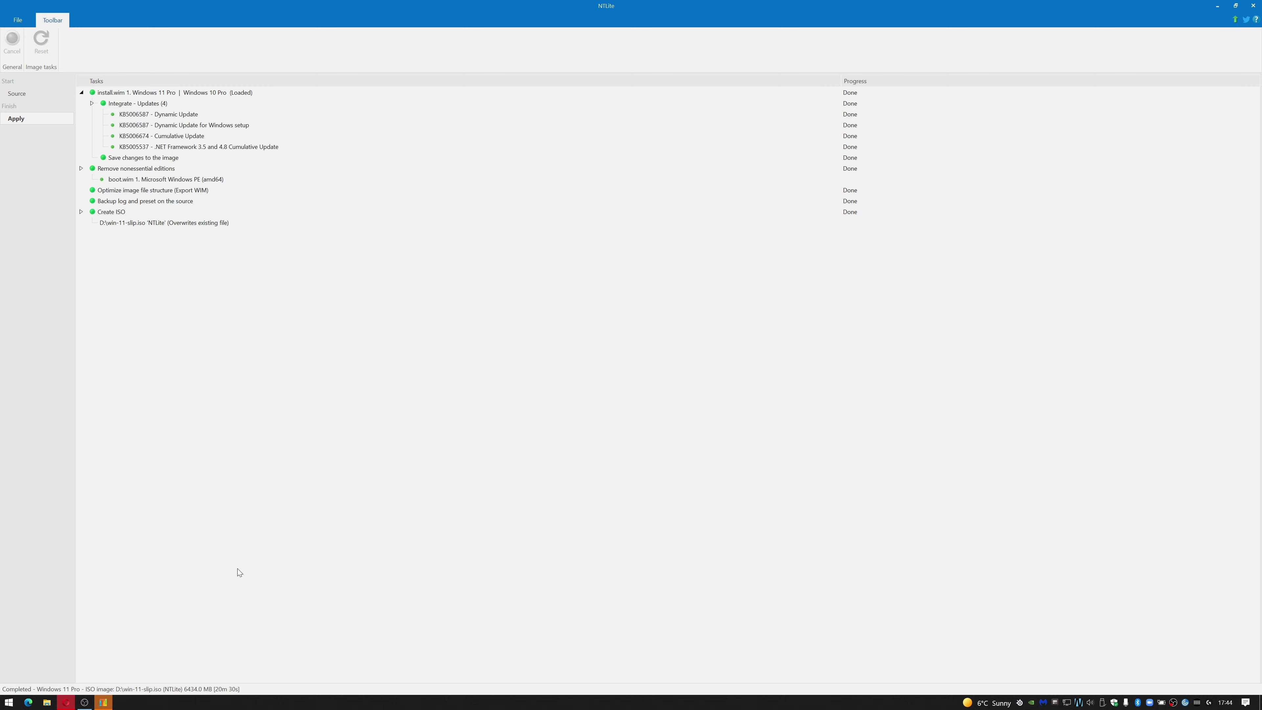
Step: Open Data (D:) in File Explorer and select win-11-slip.iso to check its 6.28 GB size
{"action": "left_click", "coordinate": [47, 702]}
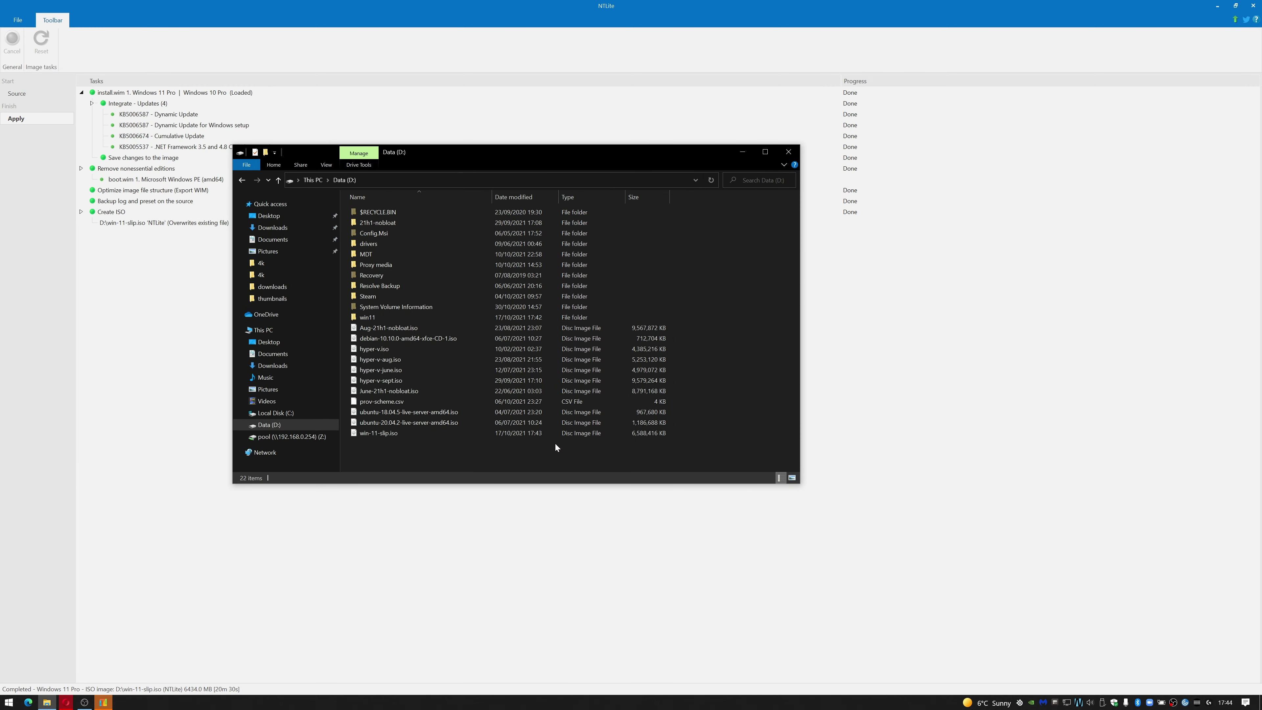
{"action": "left_click", "coordinate": [444, 436]}
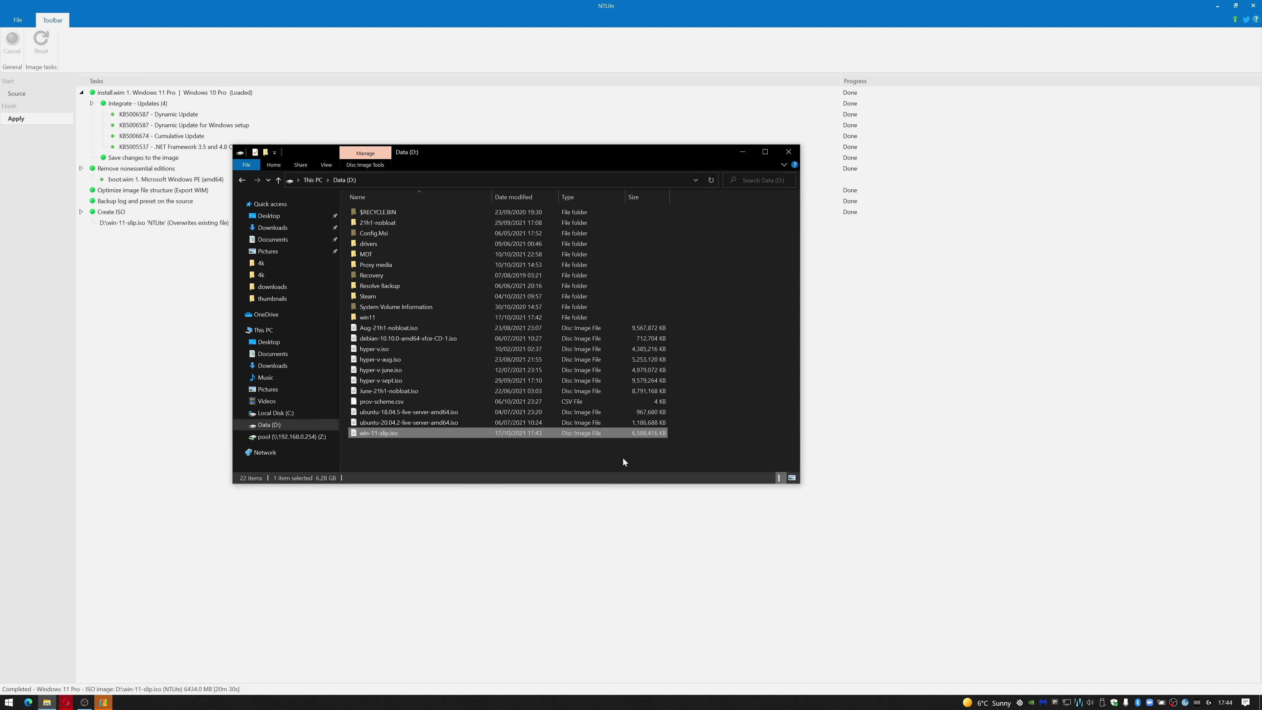